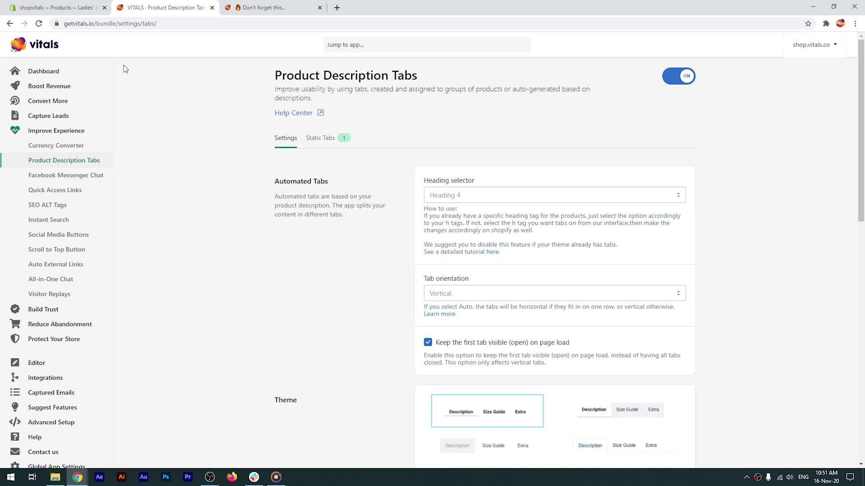
- Confirm the t-shirt's Washing Instructions heading is Heading 4 in Shopify admin, leaving it unchanged
left_click(52, 6)
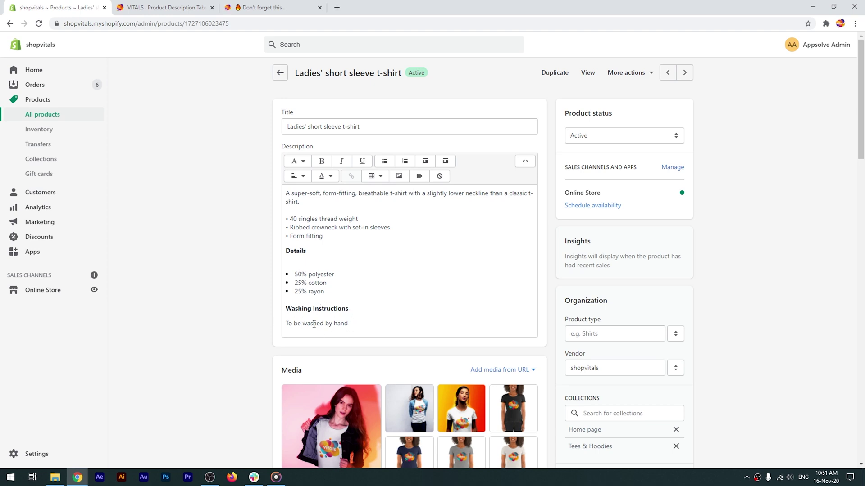
left_click_drag(348, 308, 285, 308)
left_click(297, 162)
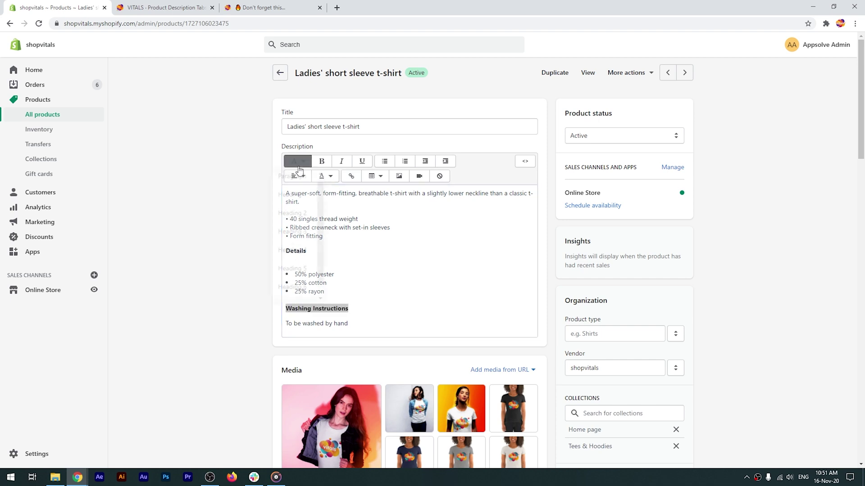
left_click(250, 258)
left_click(352, 318)
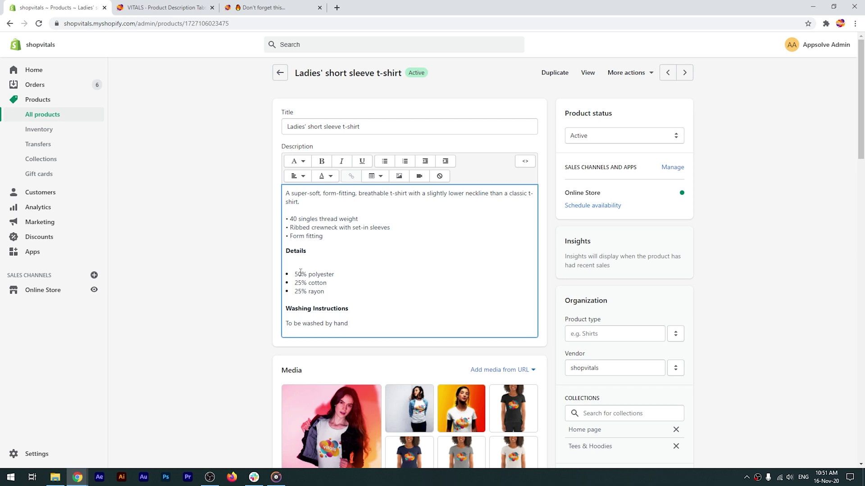
left_click(167, 8)
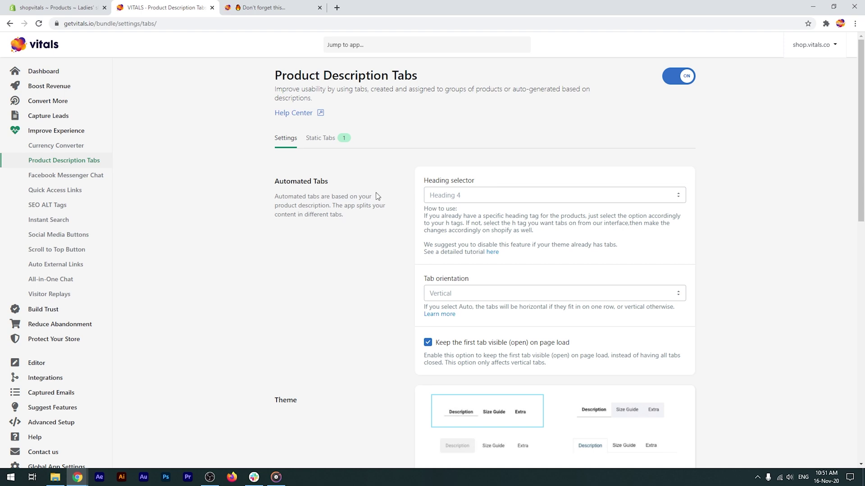
- Show the Static Tabs list, which holds the active Shipping tab
left_click(323, 148)
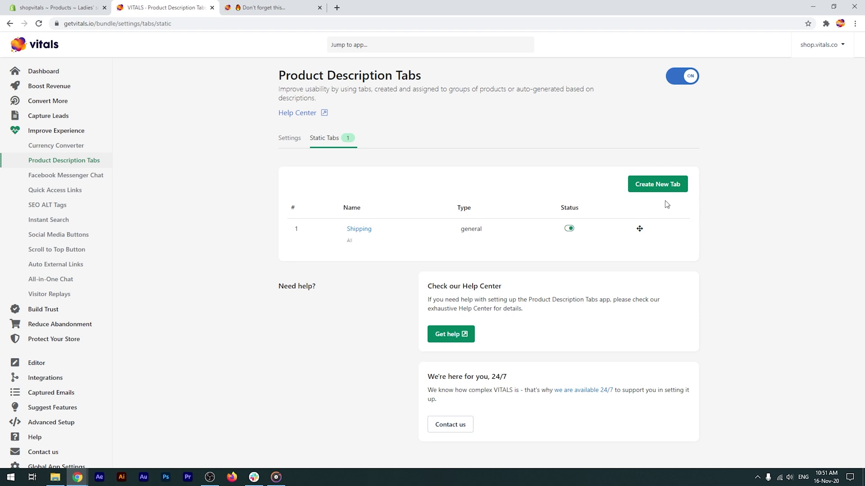
left_click(360, 230)
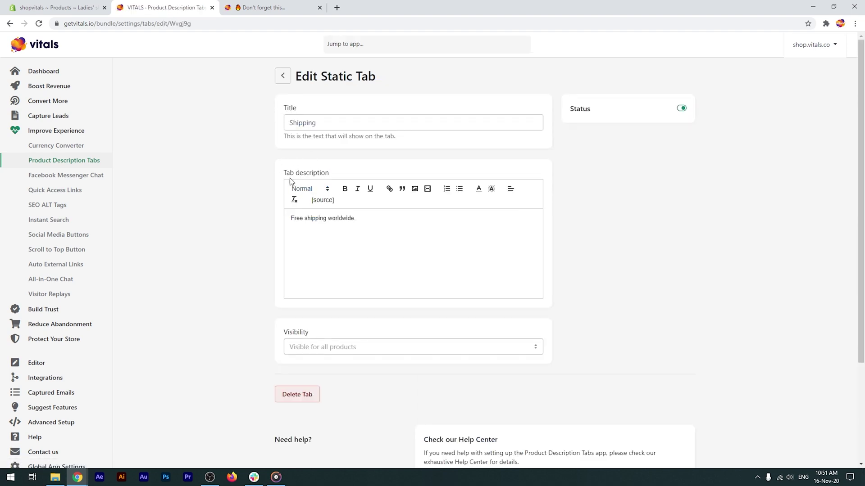
left_click(401, 347)
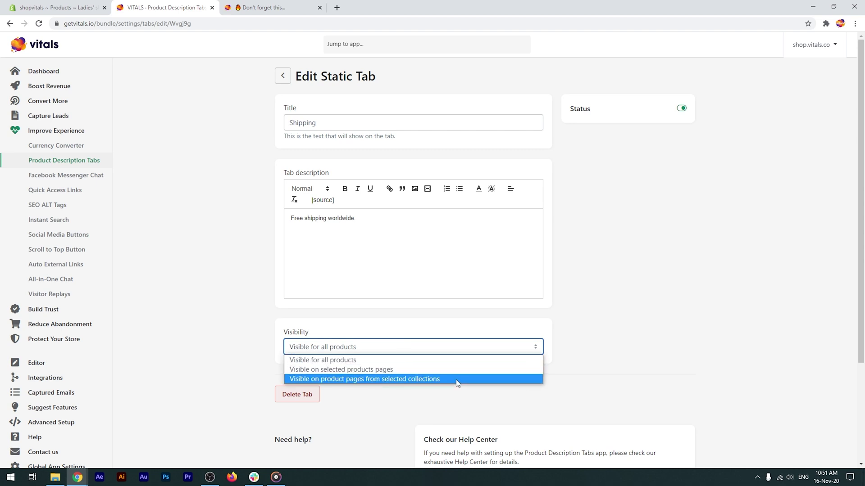
left_click(240, 247)
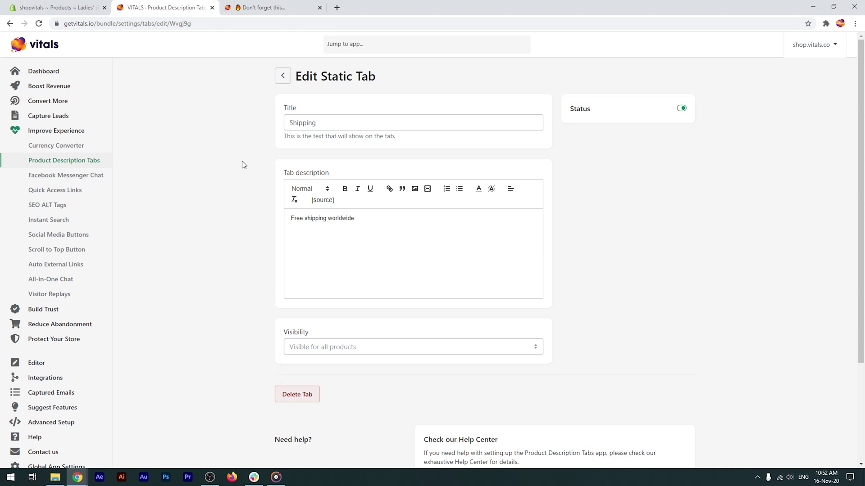
left_click(283, 75)
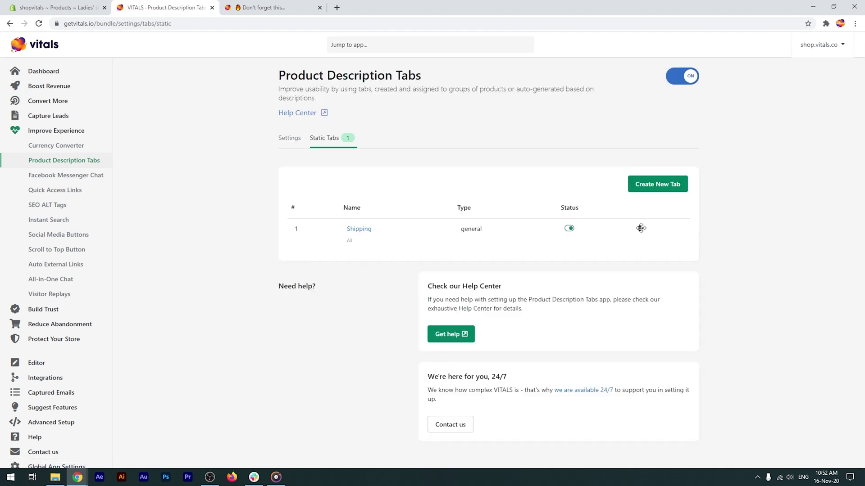
mouse_move(639, 229)
left_mouse_down()
mouse_move(644, 247)
mouse_move(639, 229)
left_mouse_up()
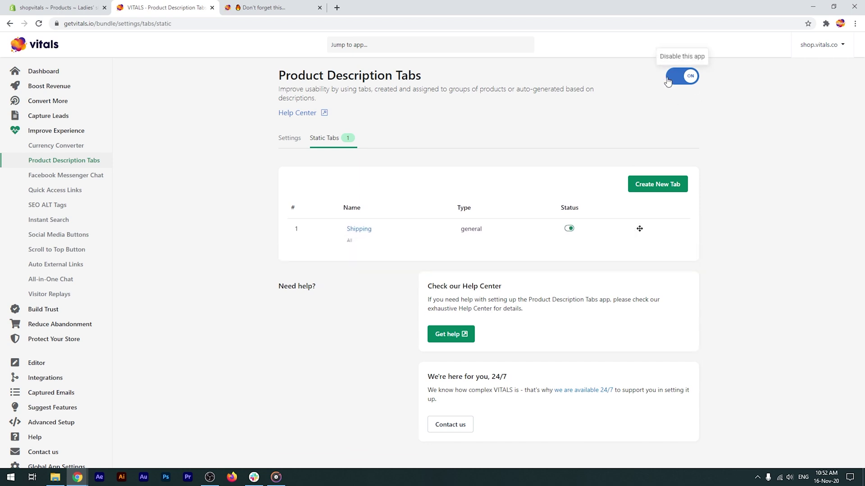
- Reload the t-shirt storefront page and scroll down to its description tabs
left_click(275, 8)
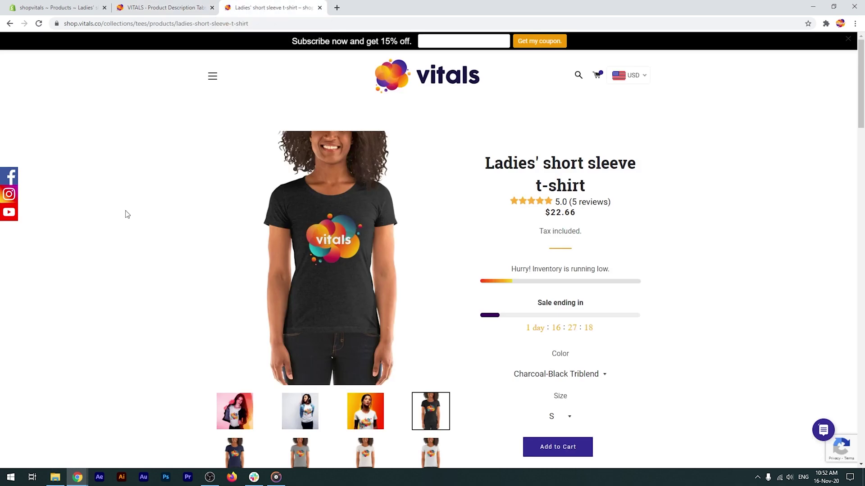
key("F5")
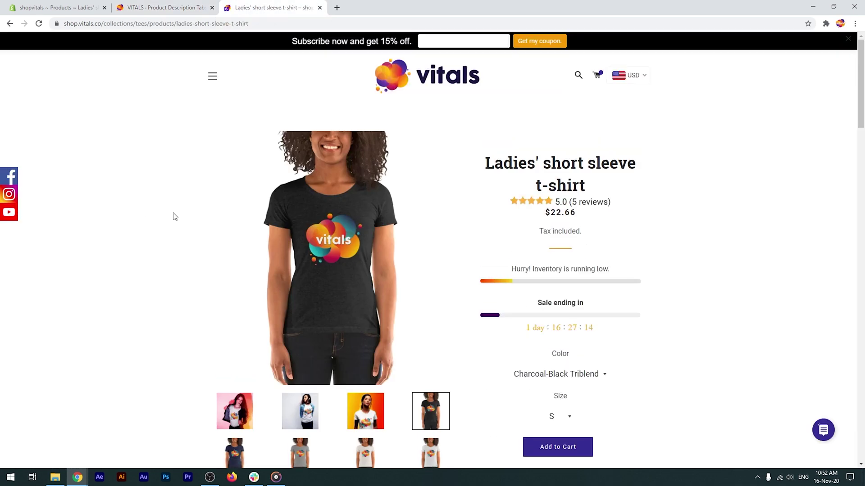
scroll(175, 217, "down", 12)
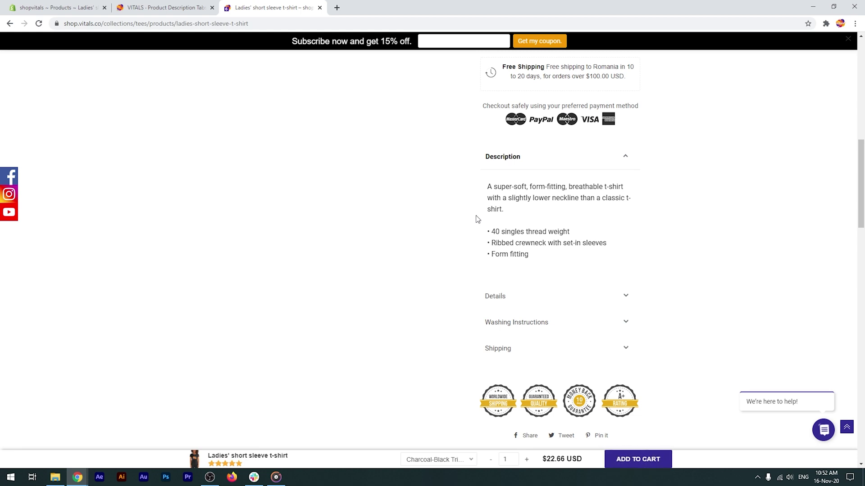
scroll(466, 209, "down", 1)
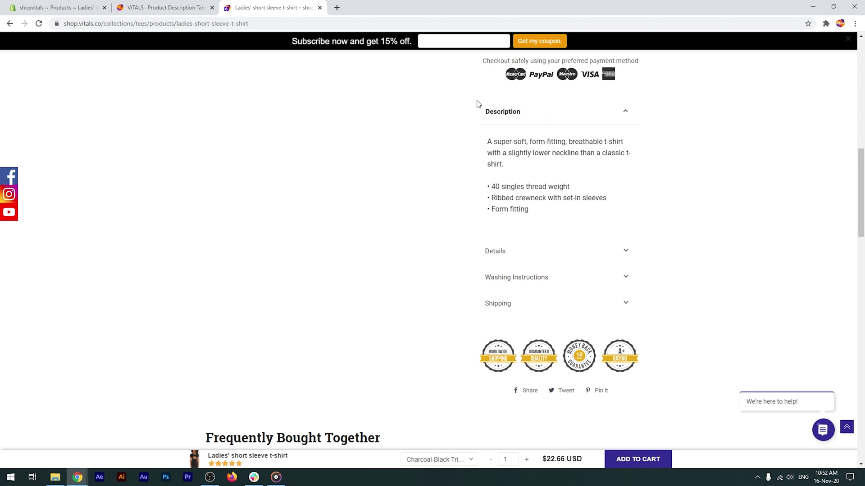
left_click(90, 8)
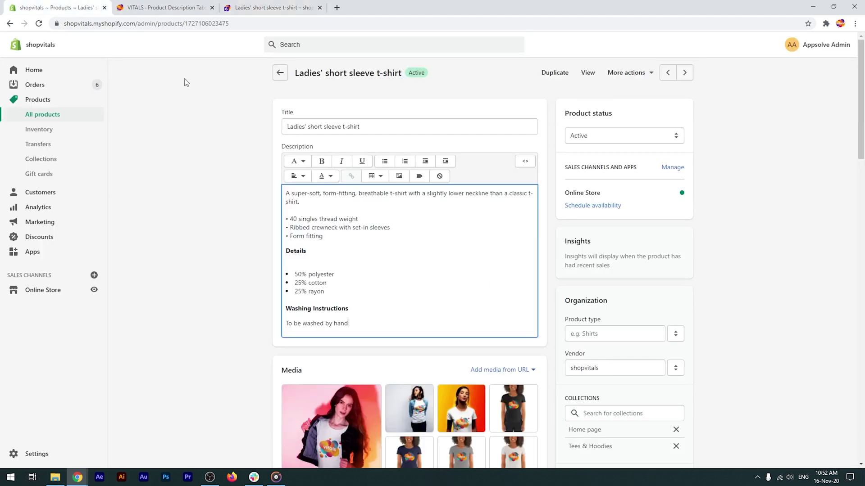
left_click(271, 8)
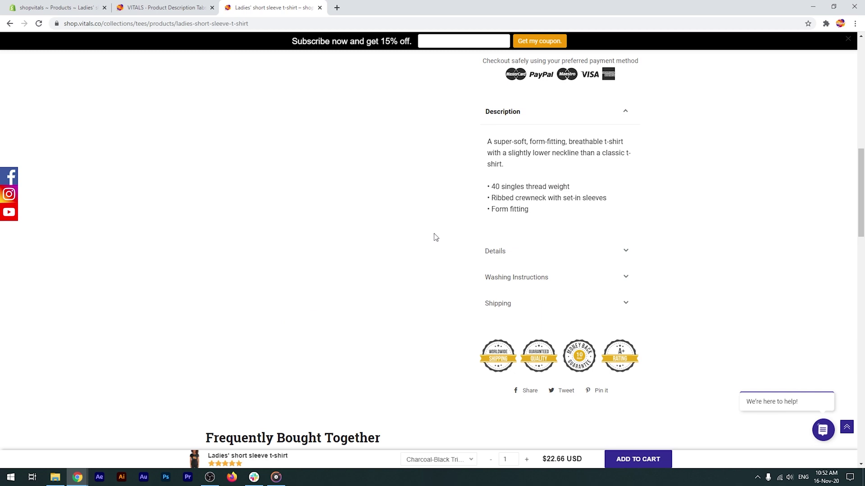
- Expand the Washing Instructions and Shipping tabs to check their contents
left_click(533, 278)
scroll(541, 278, "down", 4)
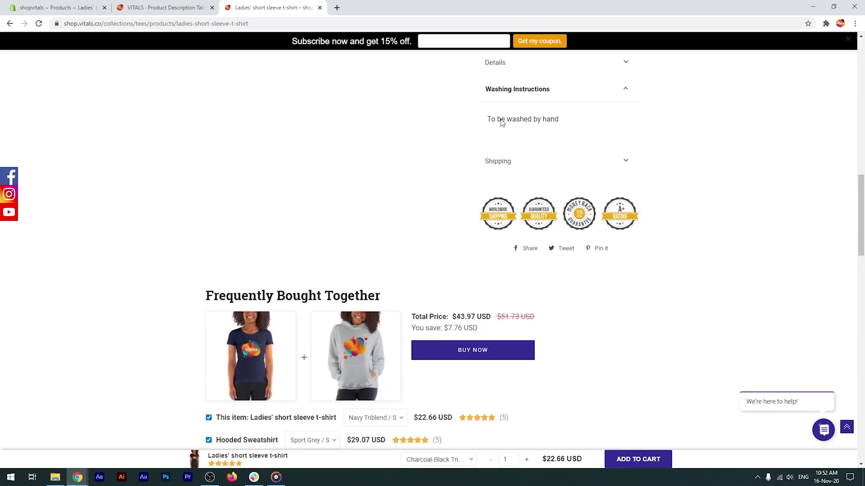
left_click(504, 162)
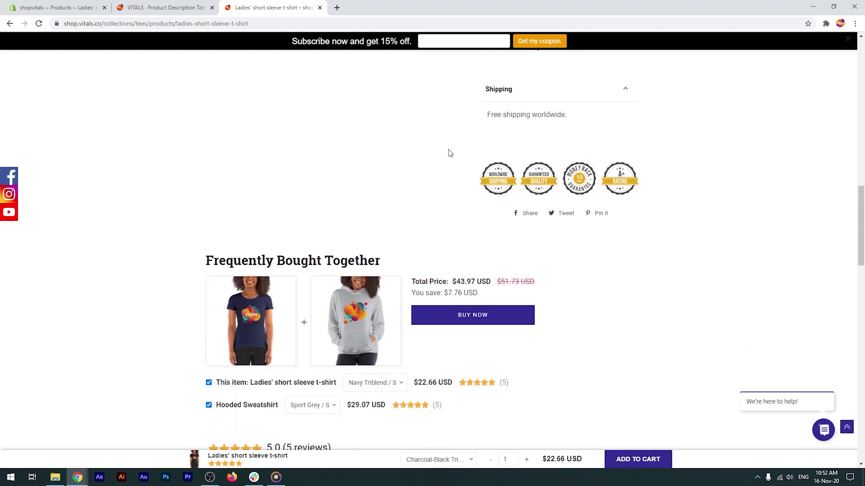
scroll(459, 167, "up", 5)
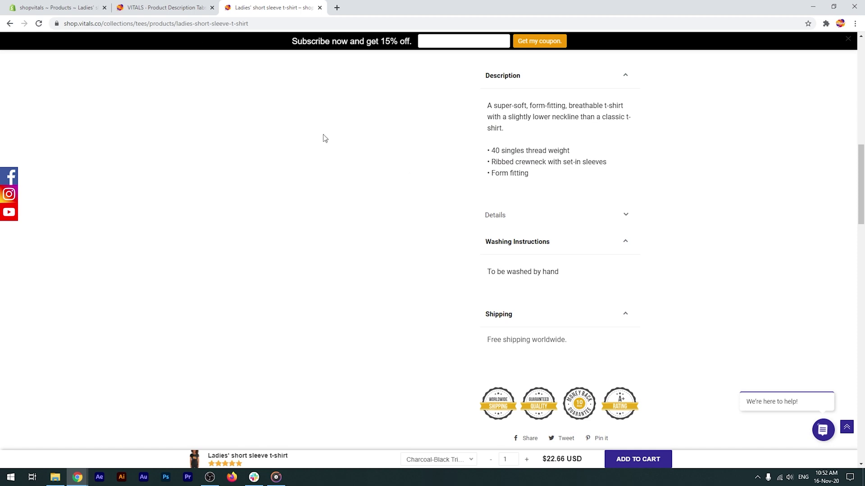
left_click(180, 9)
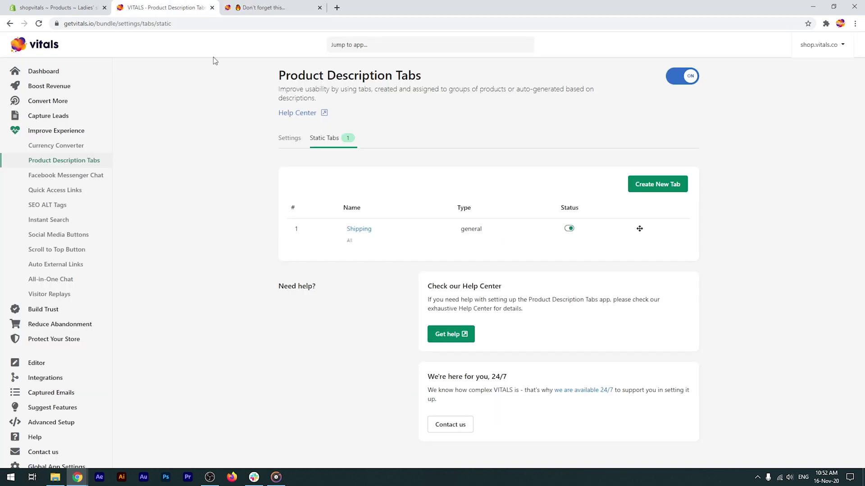
- Review the Settings tab, keeping tab orientation Vertical, then scroll through Theme and Translations
left_click(292, 140)
scroll(253, 157, "down", 1)
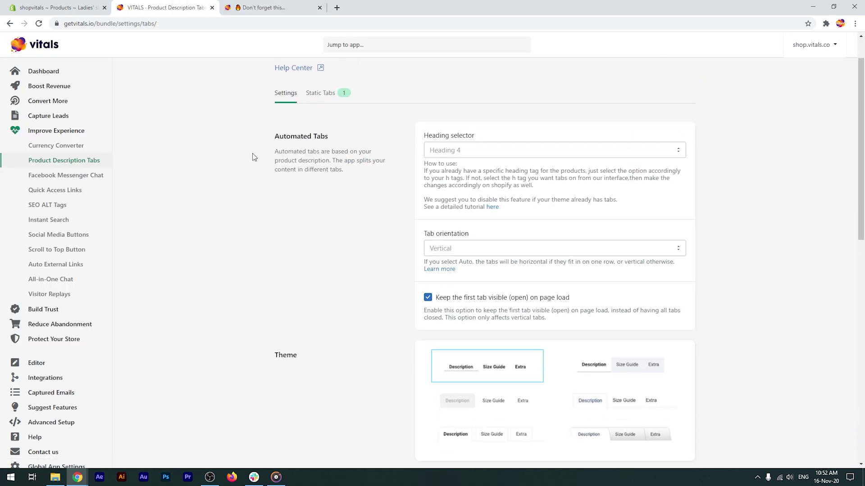
scroll(254, 159, "down", 1)
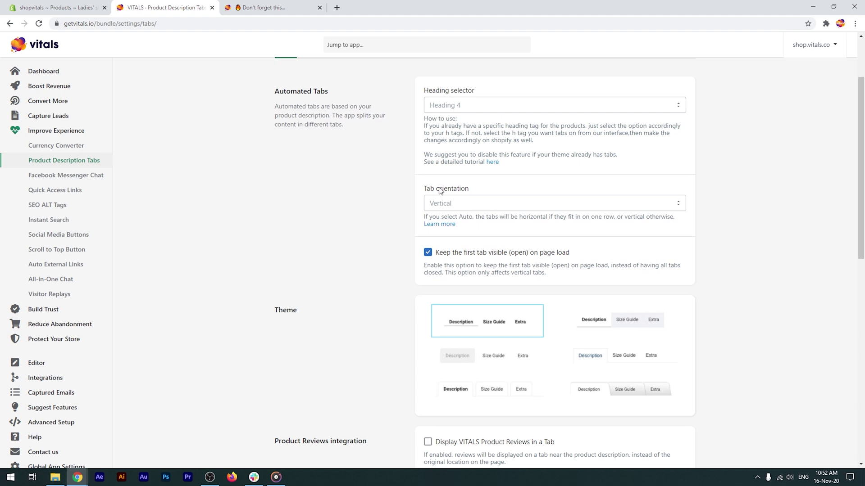
left_click(473, 206)
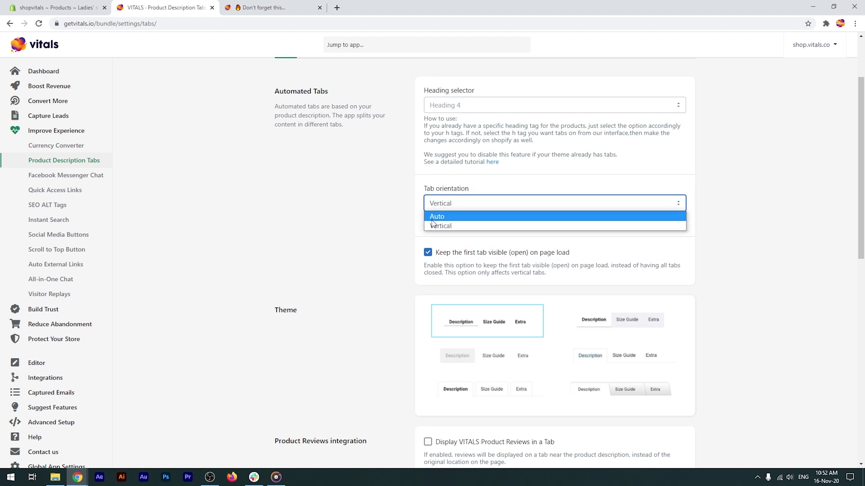
left_click(399, 182)
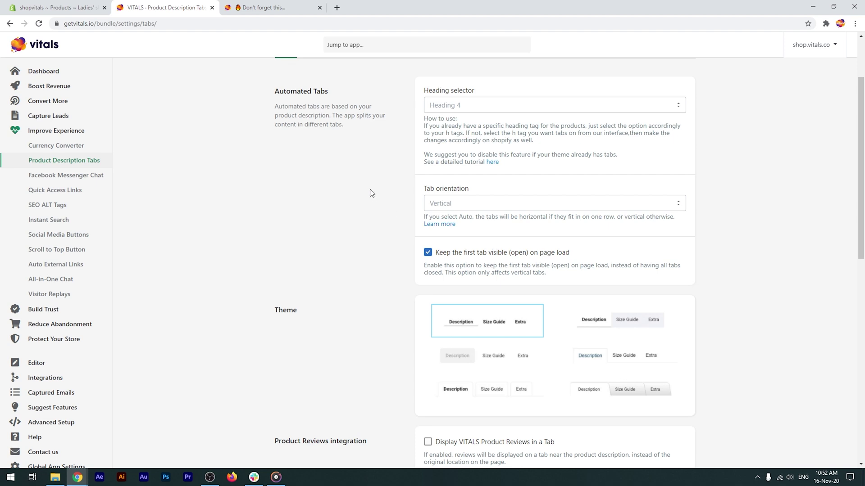
scroll(382, 155, "down", 2)
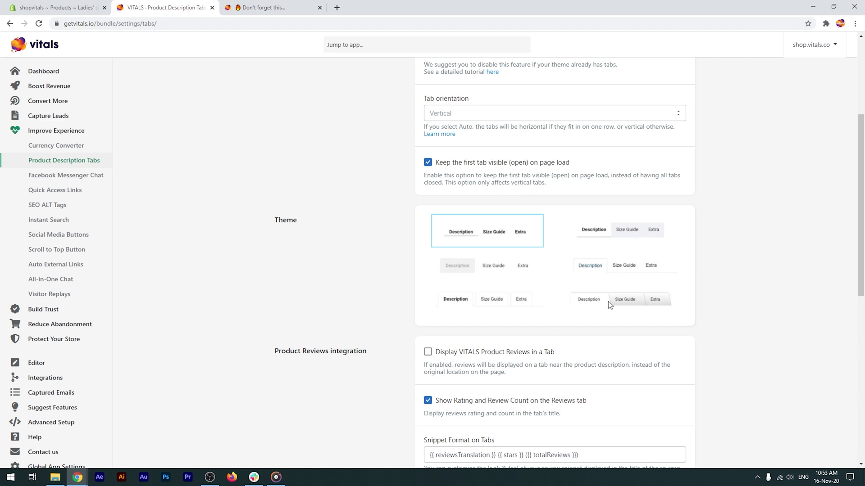
scroll(381, 225, "down", 4)
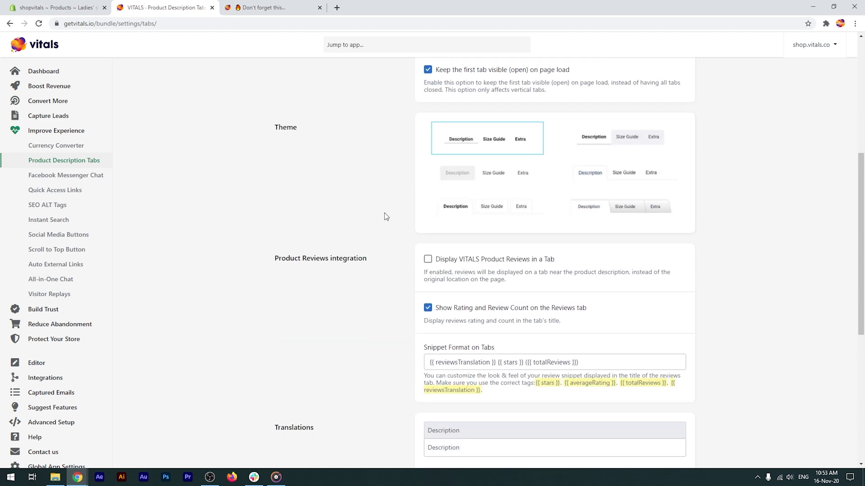